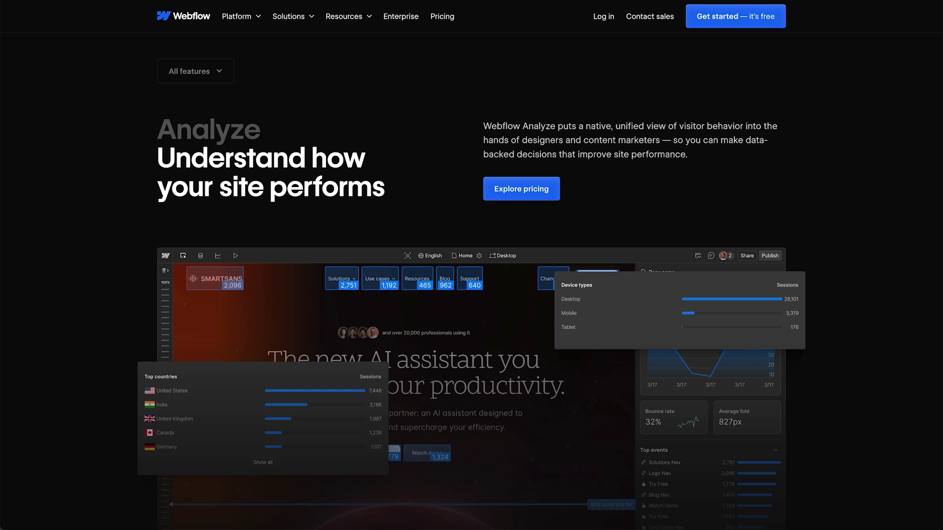
Step: Scroll the Analyze product page past 'Give your team the data they need' to 'How it works'
{"action": "scroll", "coordinate": [472, 295], "scroll_direction": "down", "scroll_amount": 8}
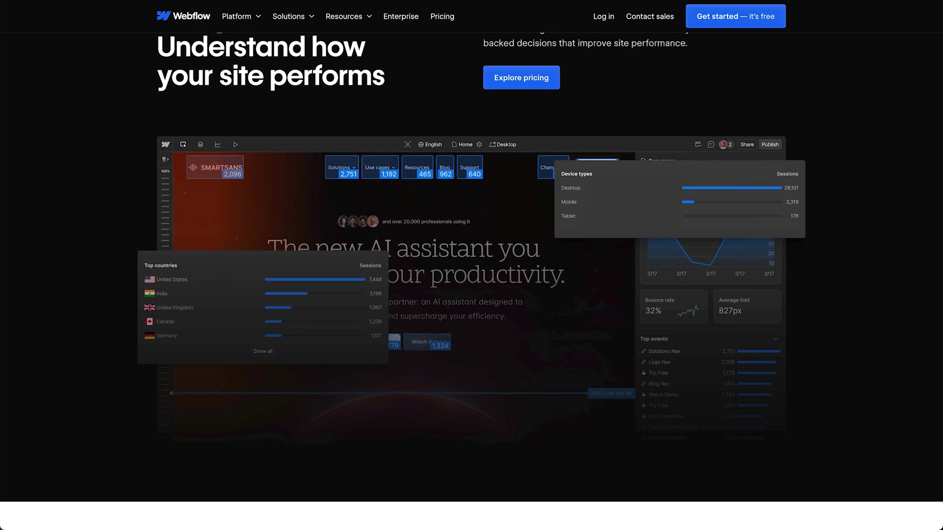
{"action": "scroll", "coordinate": [471, 295], "scroll_direction": "down", "scroll_amount": 4}
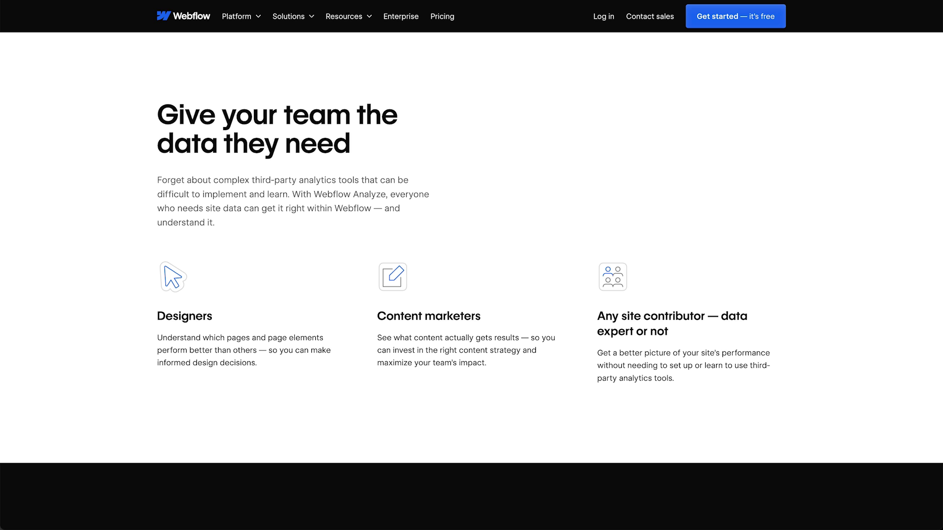
{"action": "scroll", "coordinate": [471, 295], "scroll_direction": "down", "scroll_amount": 6}
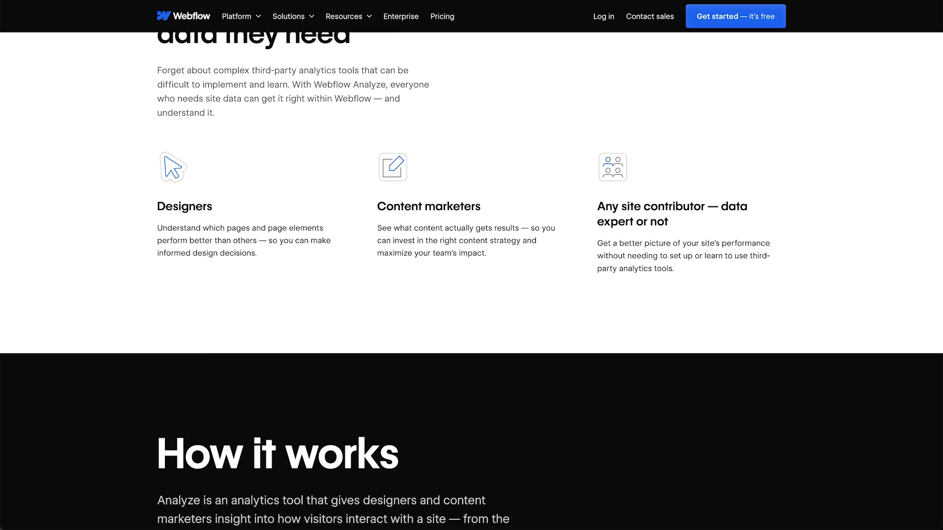
{"action": "scroll", "coordinate": [471, 295], "scroll_direction": "down", "scroll_amount": 4}
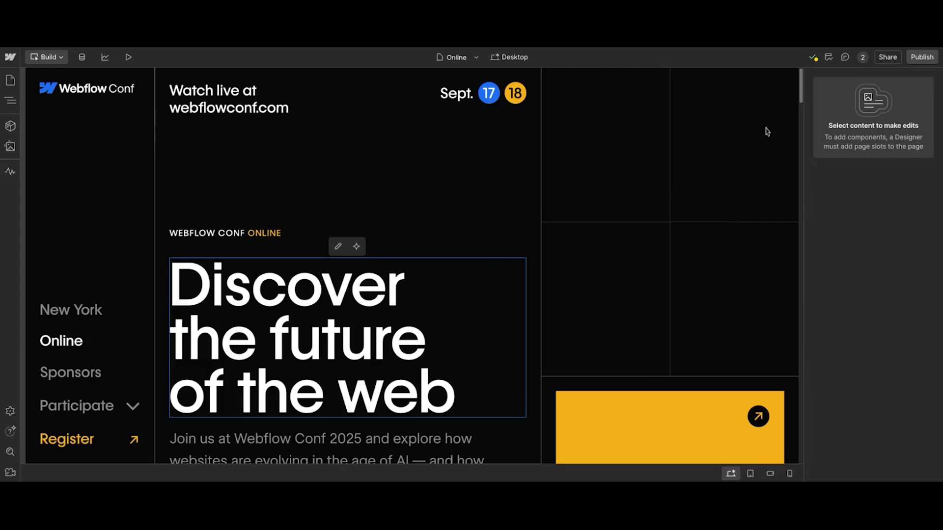
Step: Turn on Analyze mode to show 15,297 sessions, a 38.9% bounce rate and per-element click counts
{"action": "left_click", "coordinate": [829, 59]}
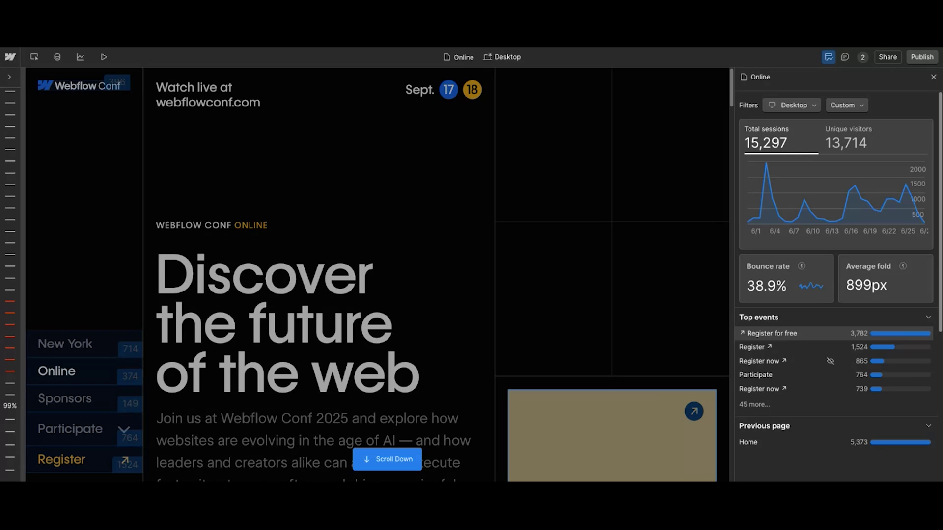
Step: Locate the Register for free card, expand Top events ('45 more...'), and jump to the AUDIENCE filter
{"action": "left_click", "coordinate": [772, 334]}
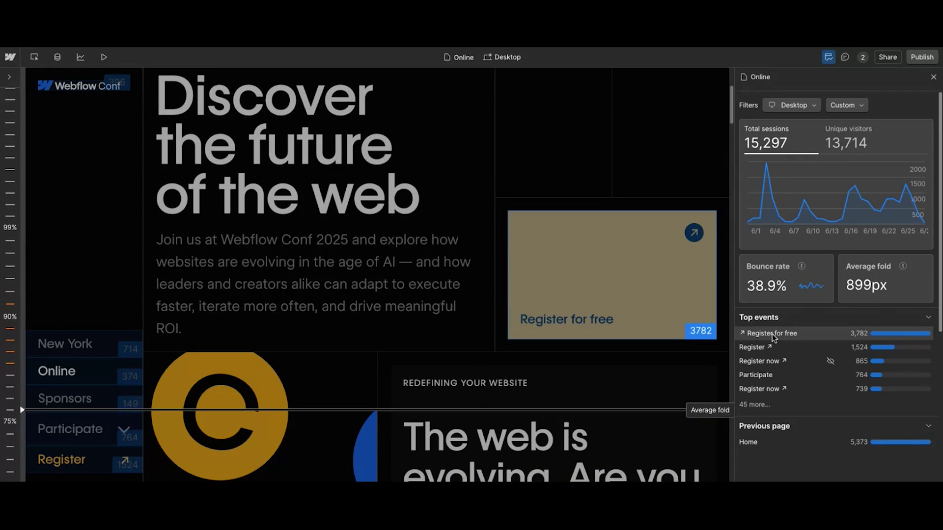
{"action": "left_click", "coordinate": [759, 406]}
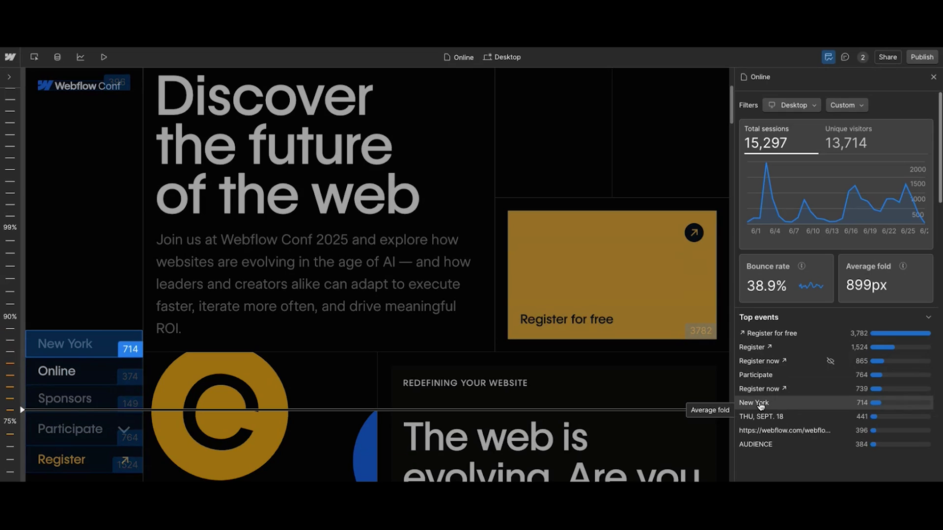
{"action": "scroll", "coordinate": [760, 406], "scroll_direction": "down", "scroll_amount": 1}
{"action": "scroll", "coordinate": [767, 395], "scroll_direction": "down", "scroll_amount": 2}
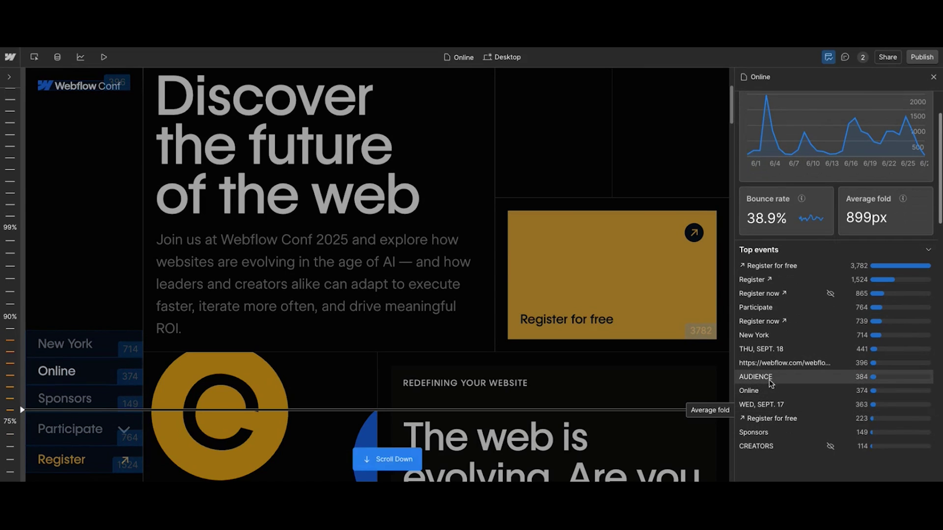
{"action": "left_click", "coordinate": [769, 378]}
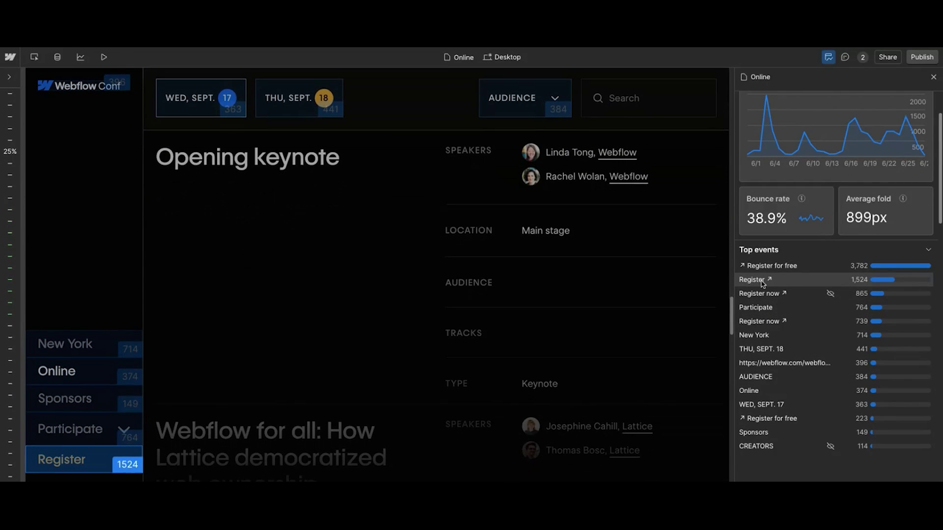
Step: Jump from the 'Register' Top events row to its element in the Agenda section
{"action": "left_click", "coordinate": [767, 266]}
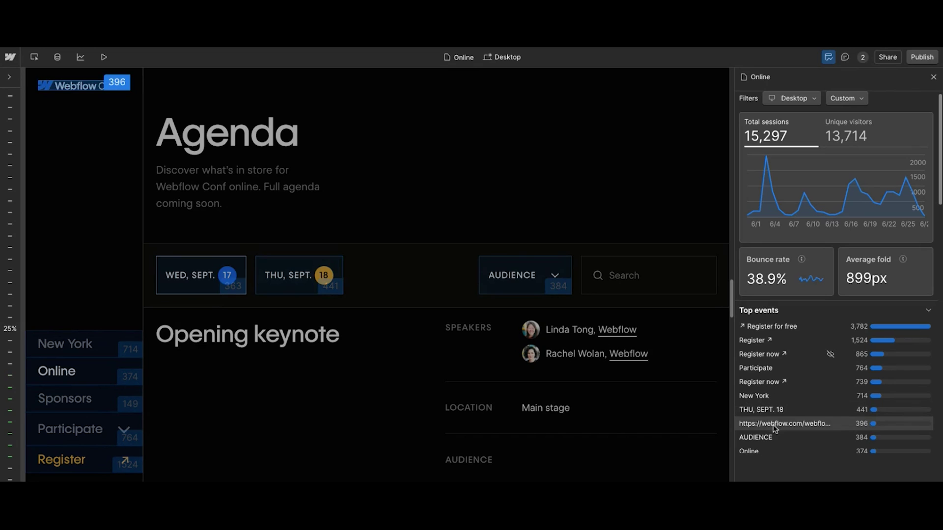
Step: Scroll through the remaining entries in the Top events list
{"action": "scroll", "coordinate": [786, 446], "scroll_direction": "down", "scroll_amount": 1}
{"action": "scroll", "coordinate": [785, 445], "scroll_direction": "down", "scroll_amount": 2}
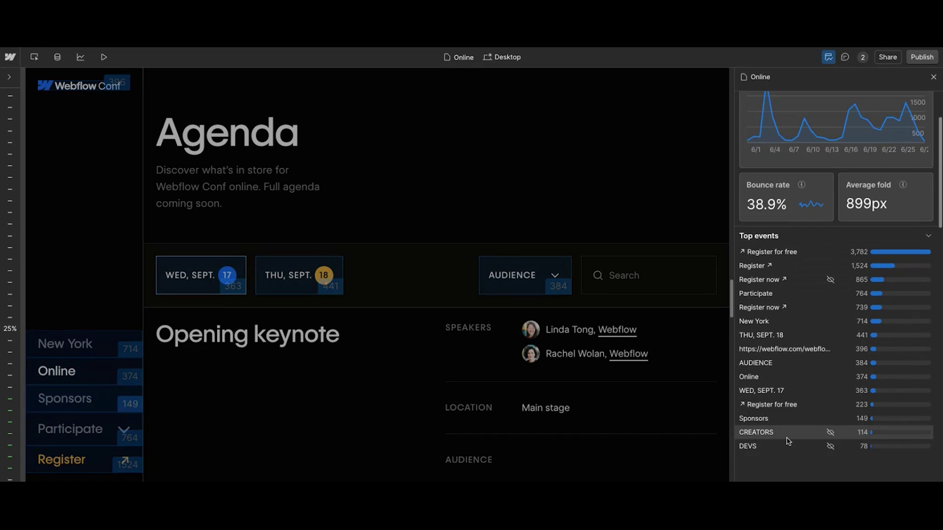
{"action": "scroll", "coordinate": [787, 441], "scroll_direction": "down", "scroll_amount": 1}
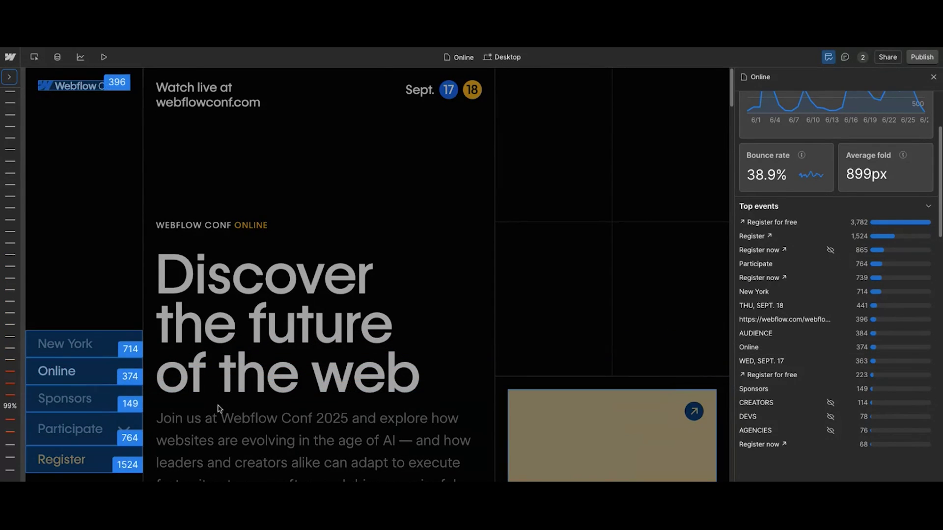
Step: Scroll the canvas back to the 'Discover the future of the web' hero, marked 99% scroll depth
{"action": "scroll", "coordinate": [219, 410], "scroll_direction": "down", "scroll_amount": 5}
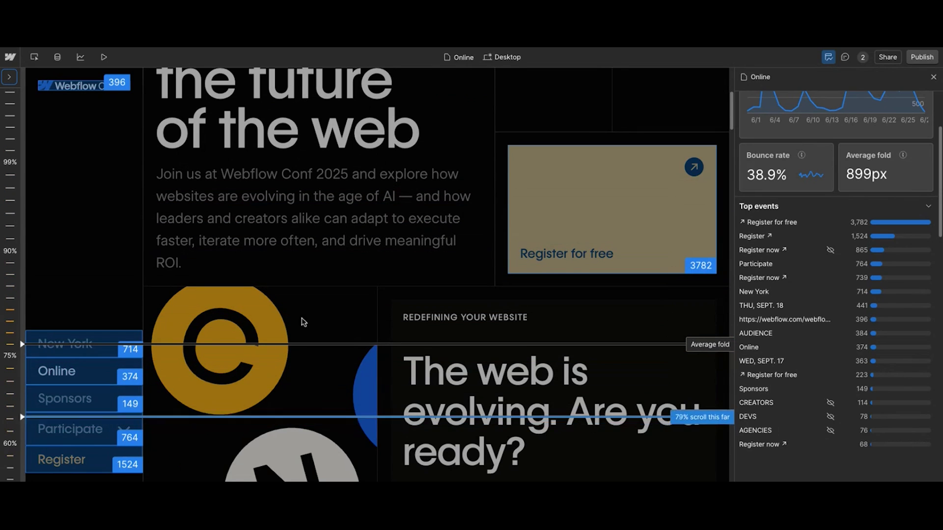
{"action": "scroll", "coordinate": [264, 273], "scroll_direction": "up", "scroll_amount": 4}
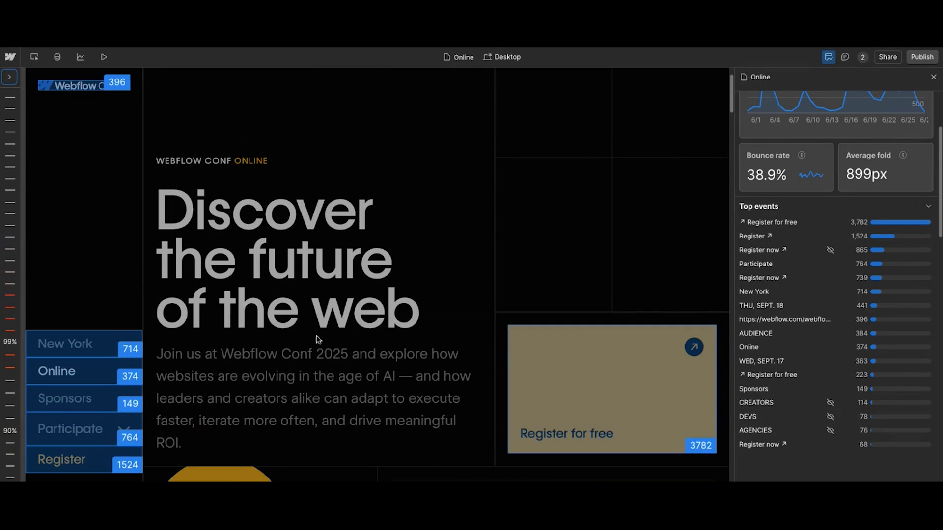
{"action": "scroll", "coordinate": [397, 438], "scroll_direction": "down", "scroll_amount": 10}
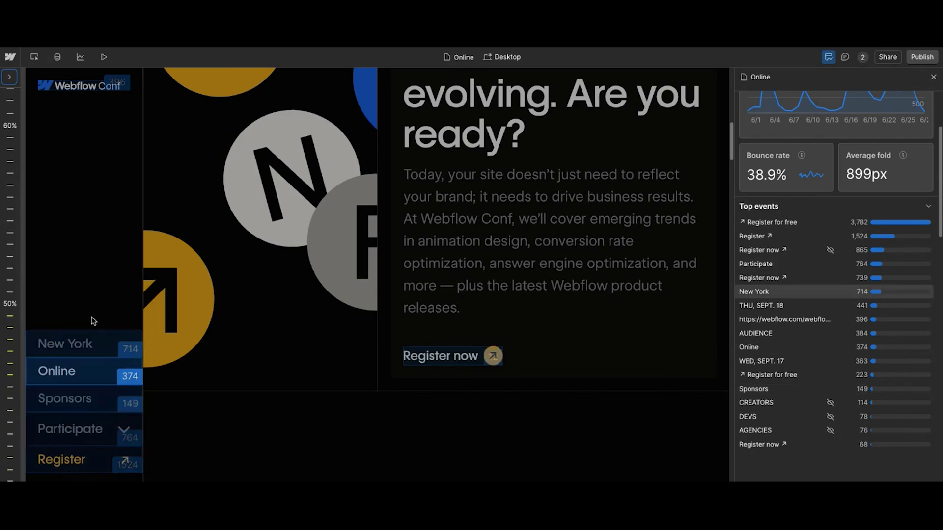
{"action": "scroll", "coordinate": [90, 319], "scroll_direction": "up", "scroll_amount": 10}
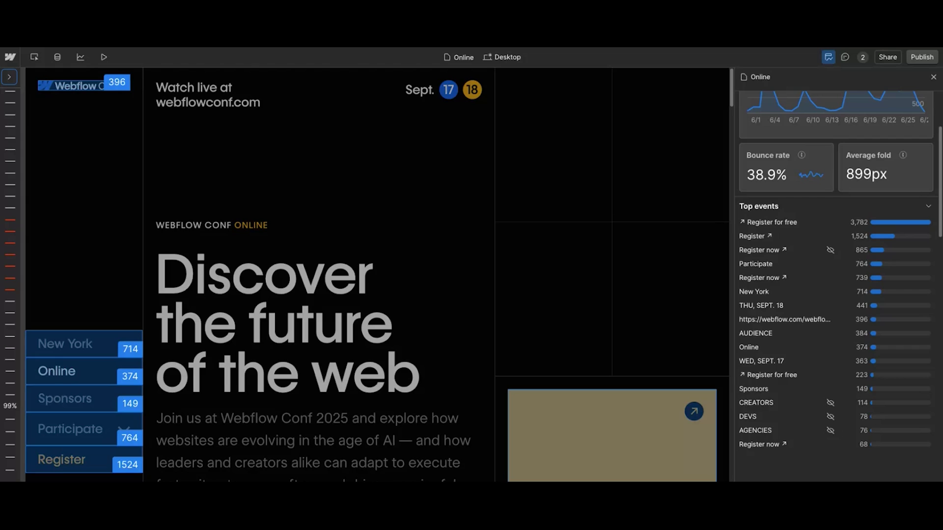
Step: Switch to the scroll-depth heatmap without click counts and follow it down to the Agenda section
{"action": "left_click", "coordinate": [9, 78]}
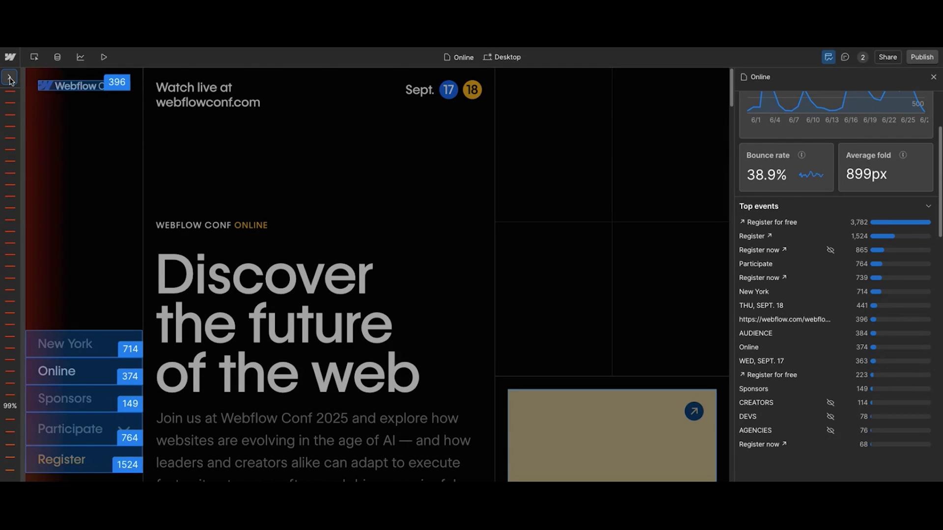
{"action": "left_click", "coordinate": [9, 78]}
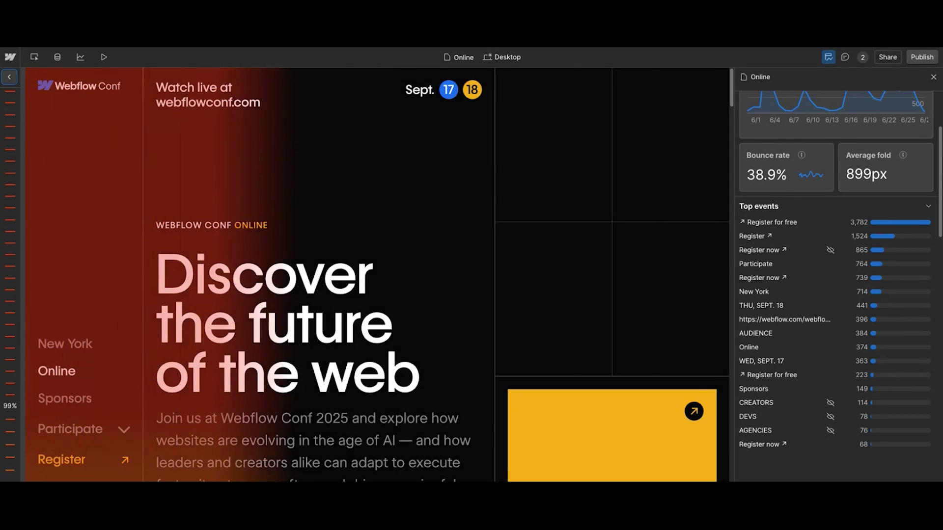
{"action": "scroll", "coordinate": [424, 362], "scroll_direction": "down", "scroll_amount": 1}
{"action": "scroll", "coordinate": [433, 388], "scroll_direction": "down", "scroll_amount": 6}
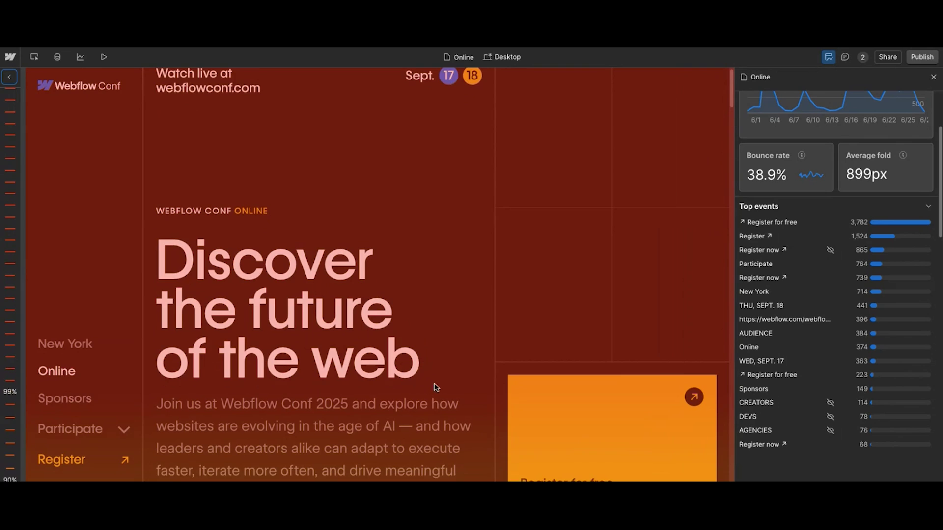
{"action": "scroll", "coordinate": [433, 387], "scroll_direction": "down", "scroll_amount": 1}
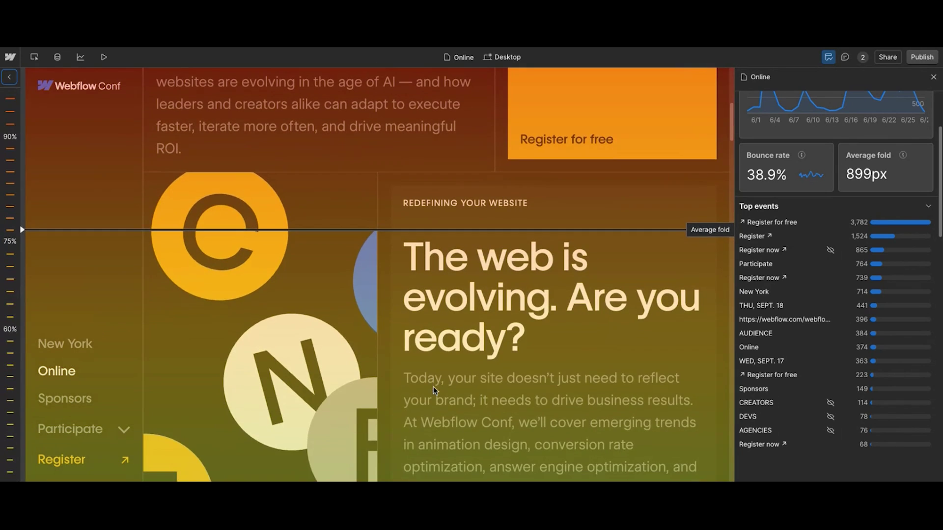
{"action": "scroll", "coordinate": [433, 387], "scroll_direction": "down", "scroll_amount": 3}
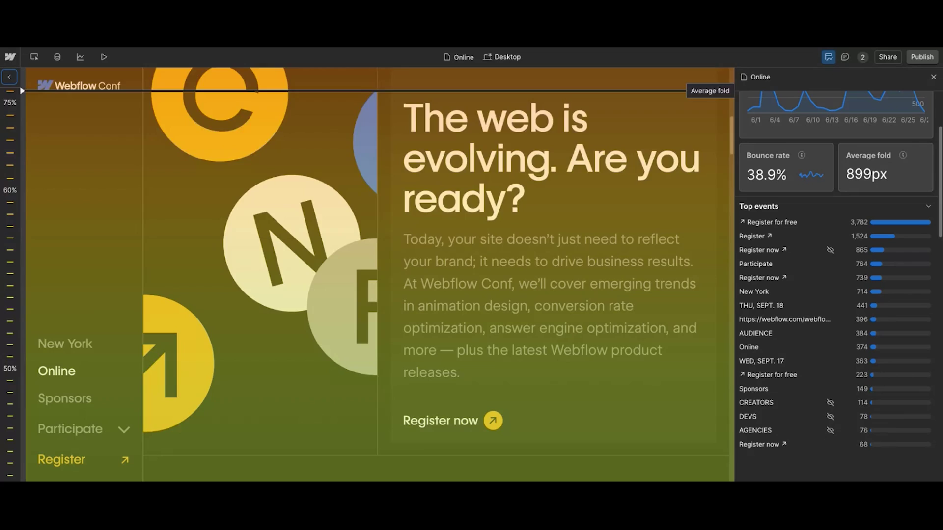
{"action": "scroll", "coordinate": [433, 387], "scroll_direction": "down", "scroll_amount": 12}
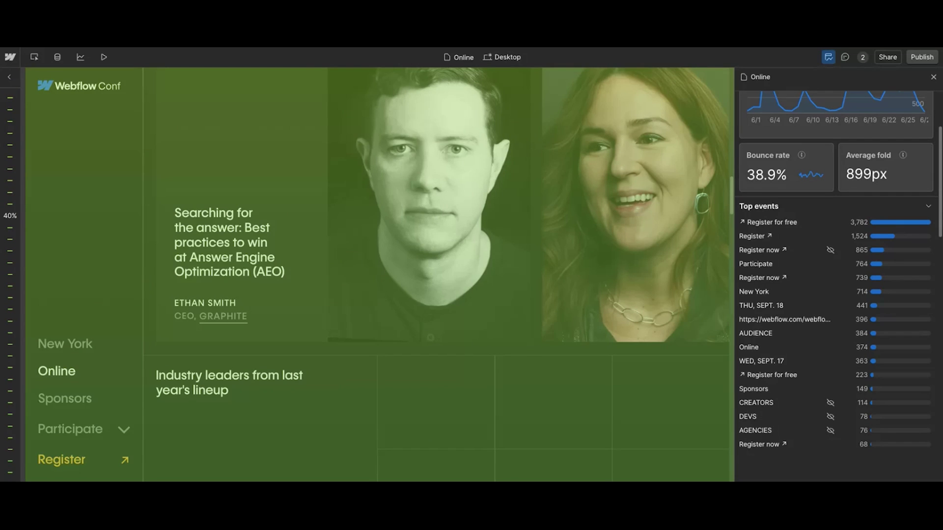
{"action": "scroll", "coordinate": [369, 271], "scroll_direction": "down", "scroll_amount": 10}
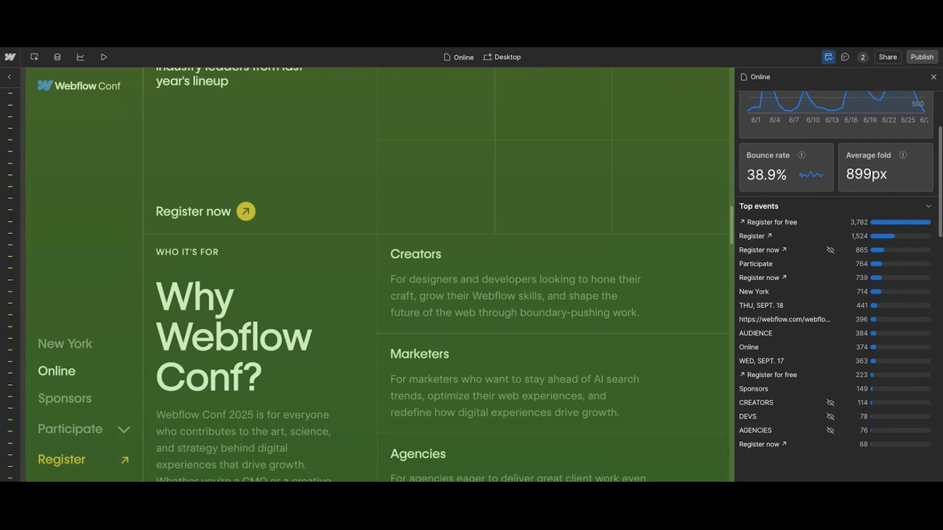
{"action": "scroll", "coordinate": [437, 271], "scroll_direction": "down", "scroll_amount": 10}
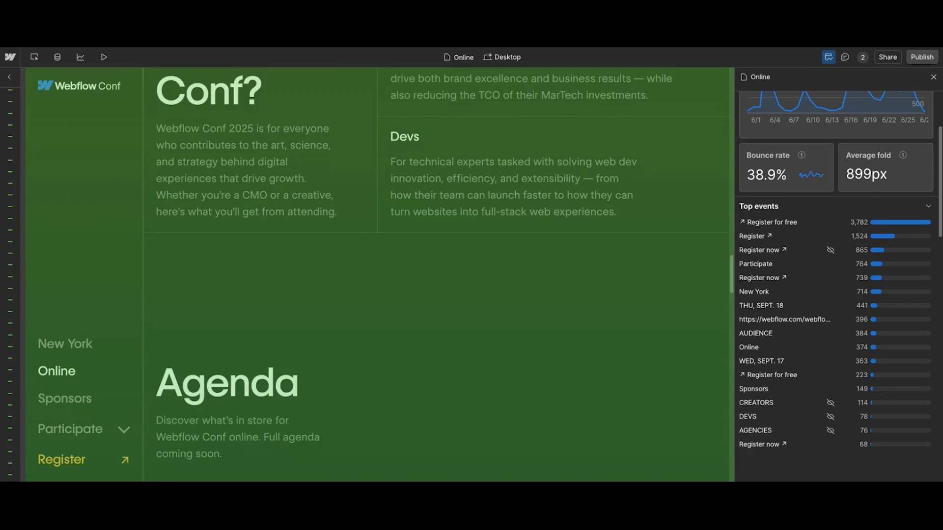
{"action": "scroll", "coordinate": [437, 271], "scroll_direction": "down", "scroll_amount": 1}
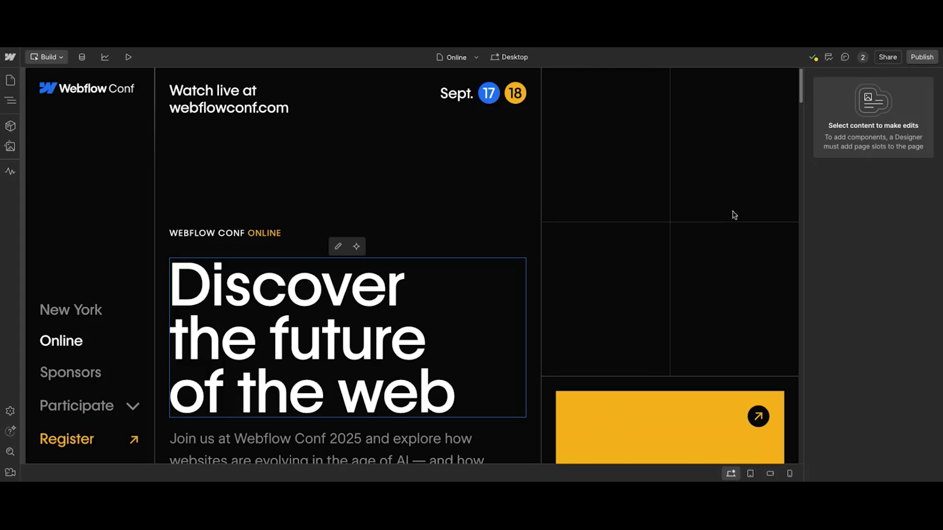
Step: Re-enable Analyze mode, expand Top events with '45 more...', and jump to AUDIENCE at 384 clicks
{"action": "left_click", "coordinate": [829, 58]}
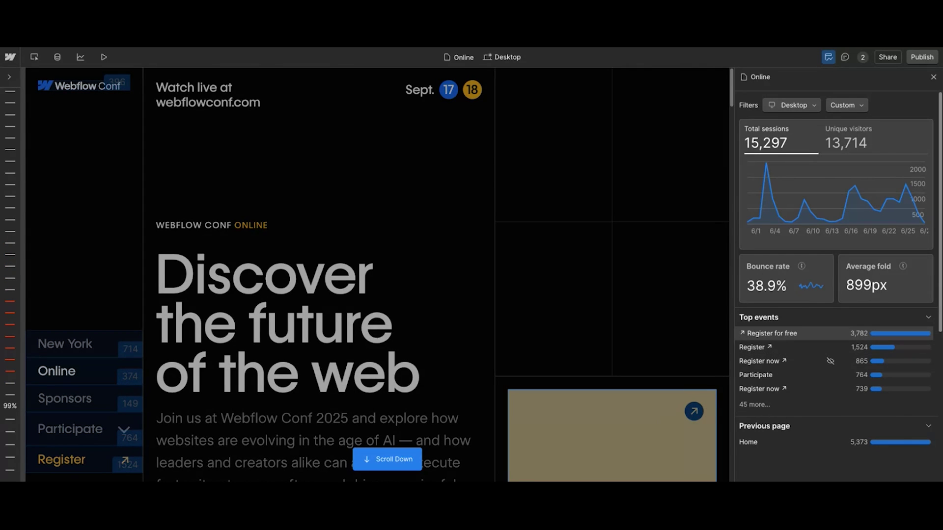
{"action": "left_click", "coordinate": [756, 404]}
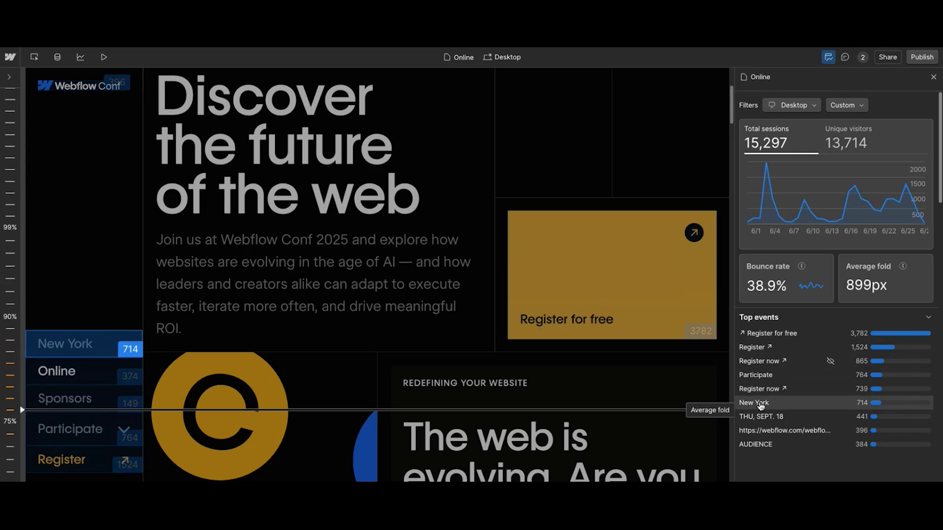
{"action": "scroll", "coordinate": [760, 406], "scroll_direction": "down", "scroll_amount": 3}
{"action": "left_click", "coordinate": [756, 377]}
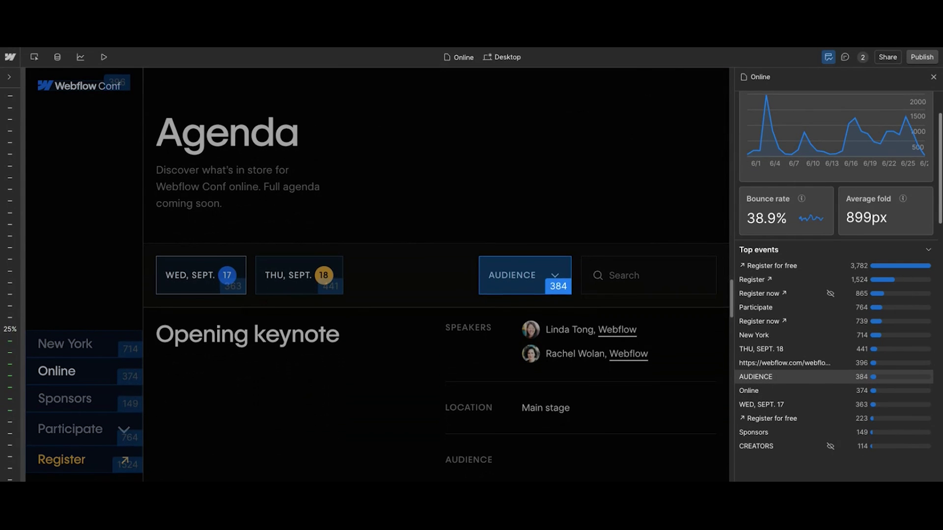